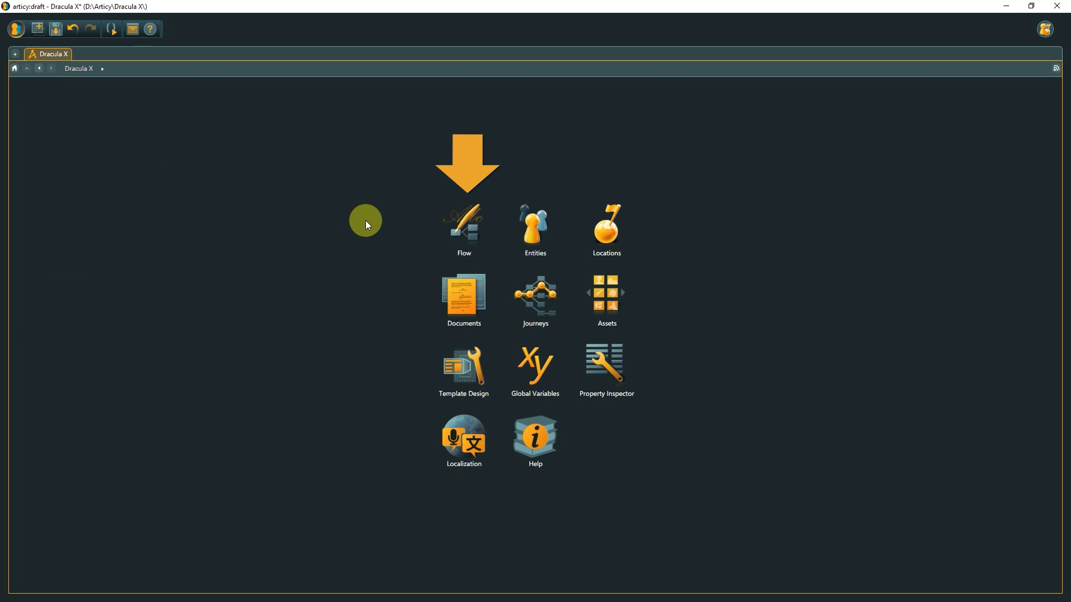
# Open the Dracula X flow from the dashboard, then resize and reopen the project tree panel
pyautogui.click(457, 220)
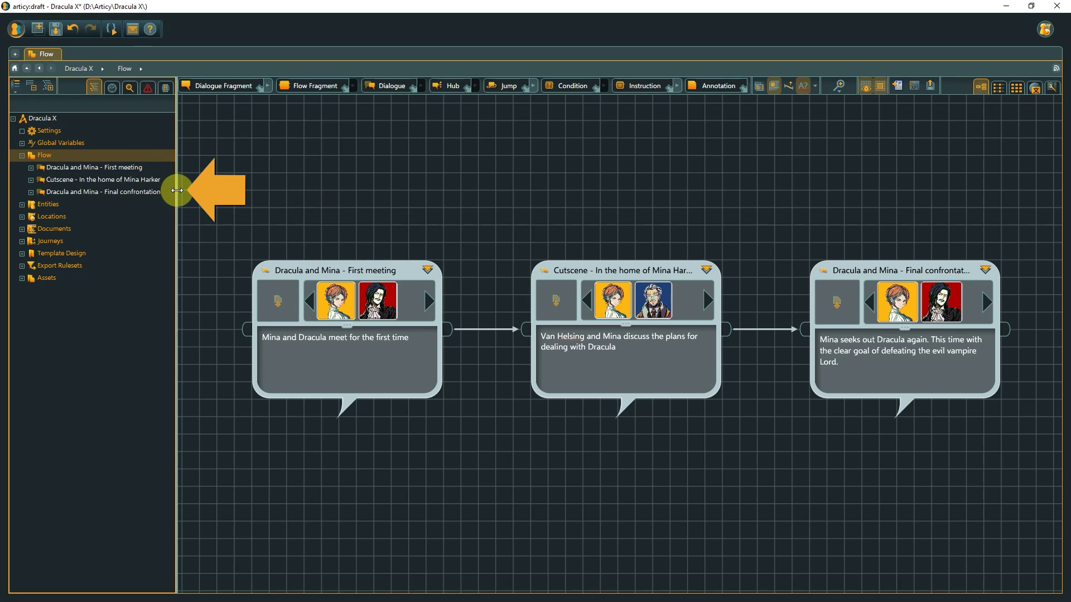
pyautogui.moveTo(176, 188); pyautogui.dragTo(11, 179)
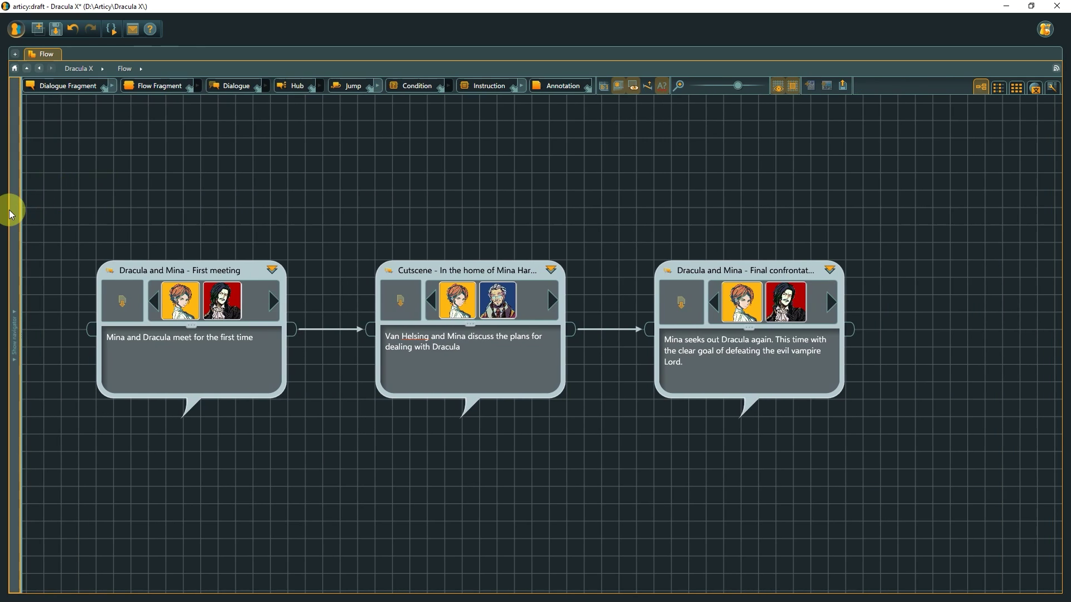
pyautogui.click(13, 210)
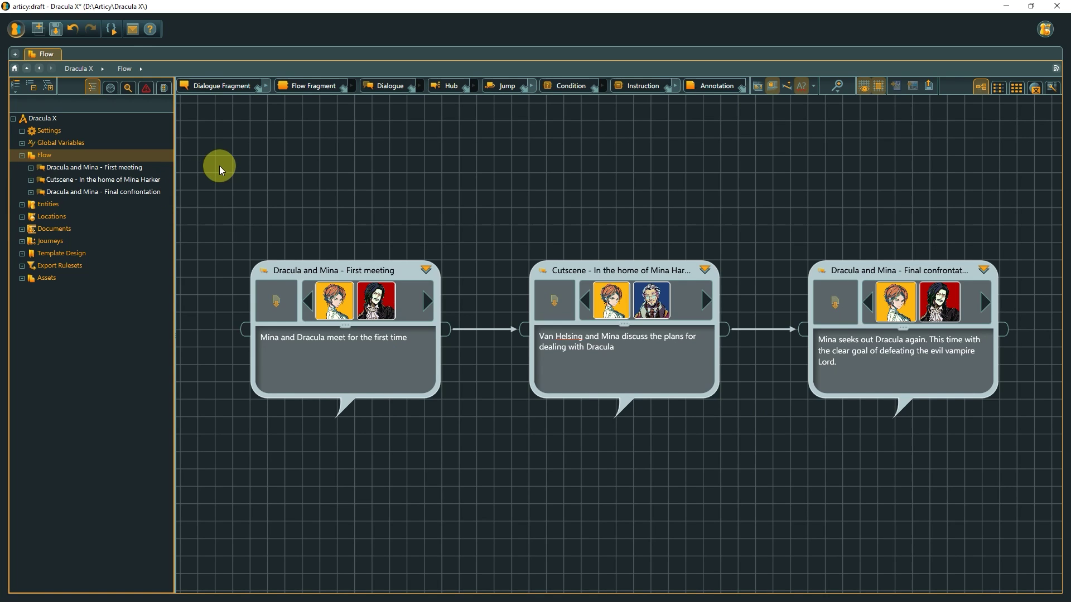
pyautogui.click(1000, 89)
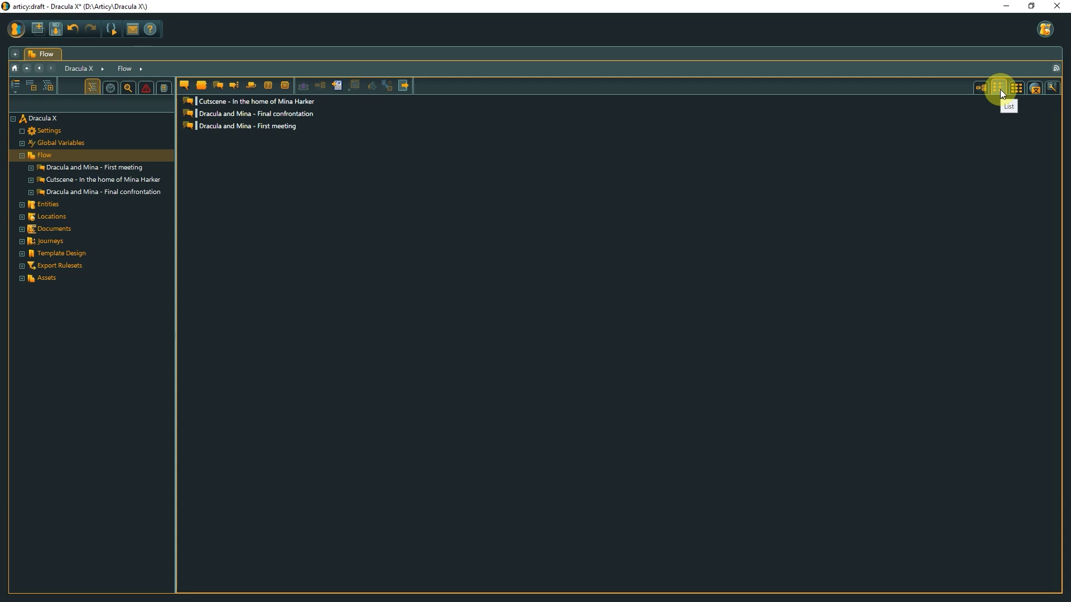
pyautogui.click(1017, 89)
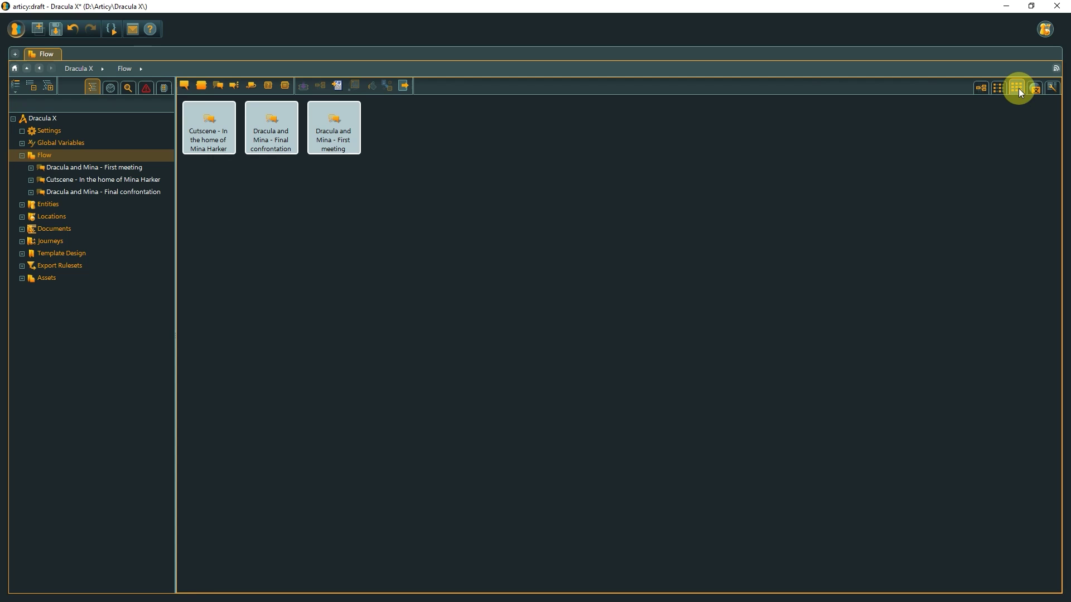
pyautogui.click(982, 91)
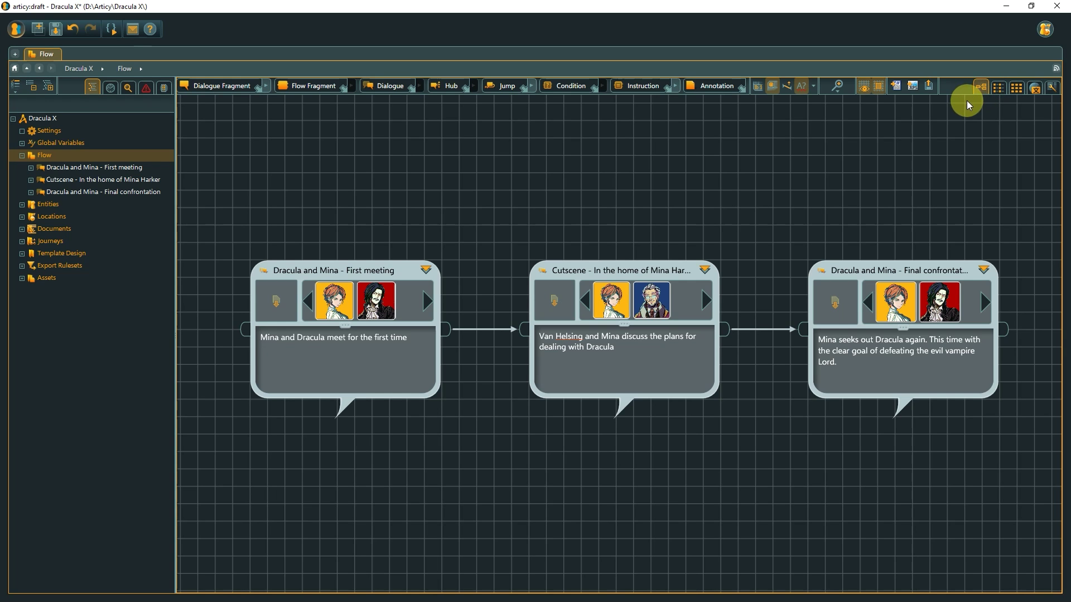
# Pan the canvas, then drag the toolbar zoom slider right to enlarge the three story nodes
pyautogui.moveTo(867, 162)
pyautogui.mouseDown()
pyautogui.moveTo(628, 160)
pyautogui.moveTo(885, 160)
pyautogui.mouseUp()
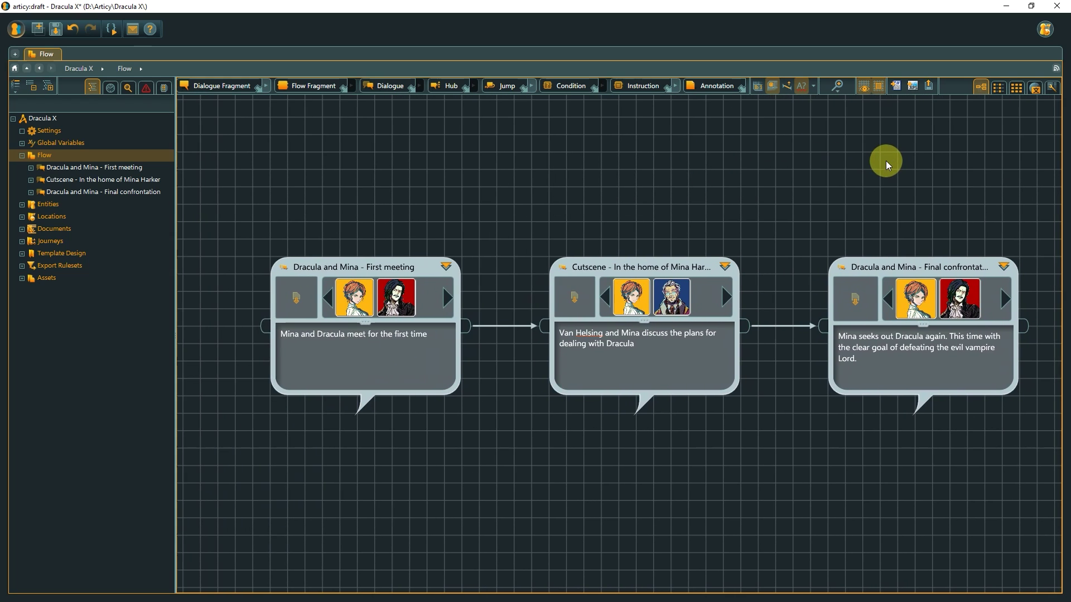
pyautogui.scroll(-5, 830, 192)
pyautogui.scroll(5, 830, 192)
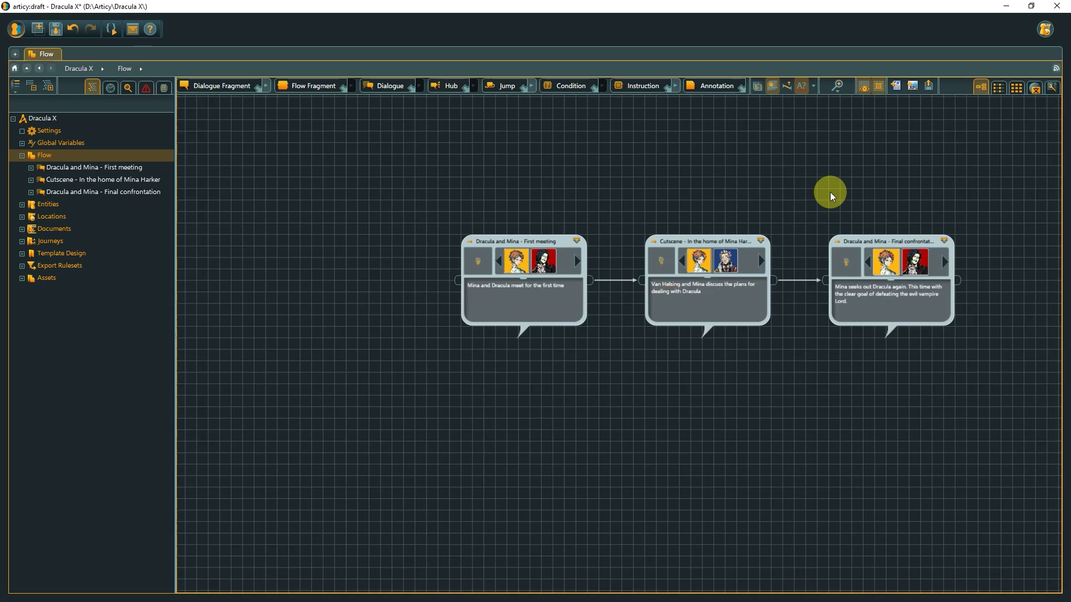
pyautogui.scroll(-2, 830, 192)
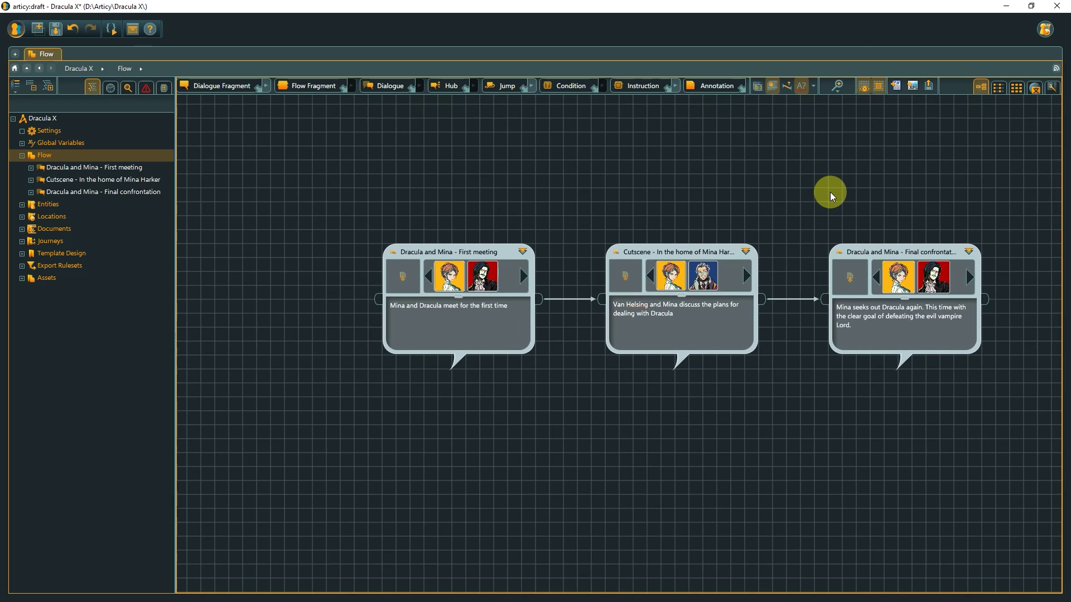
pyautogui.click(837, 86)
pyautogui.click(877, 104)
pyautogui.moveTo(878, 104); pyautogui.dragTo(888, 102)
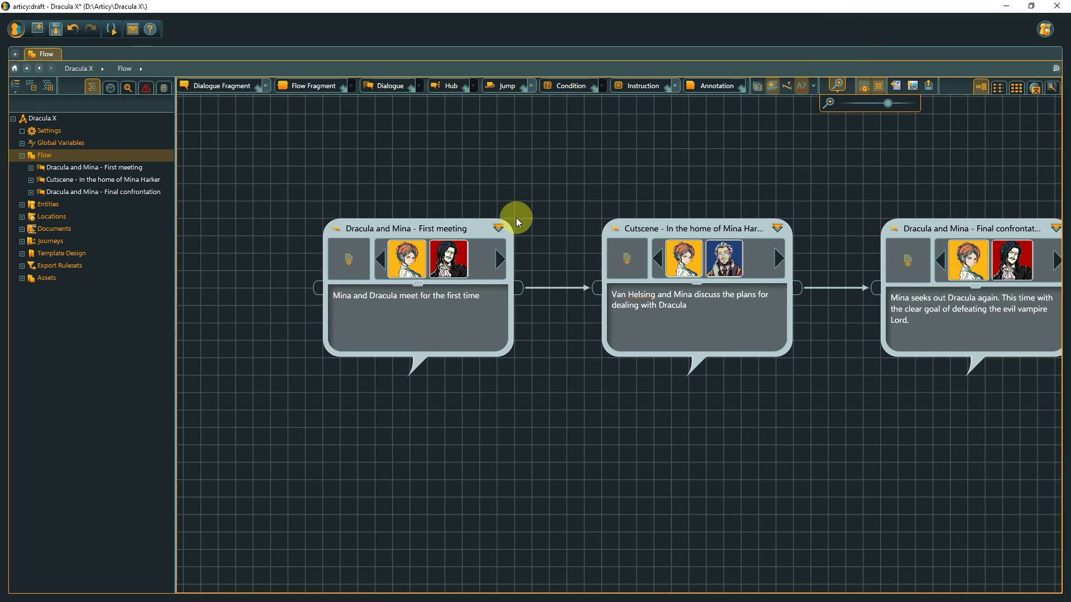
# Select the First meeting node, marquee-select all three nodes and connections, then deselect them
pyautogui.click(415, 224)
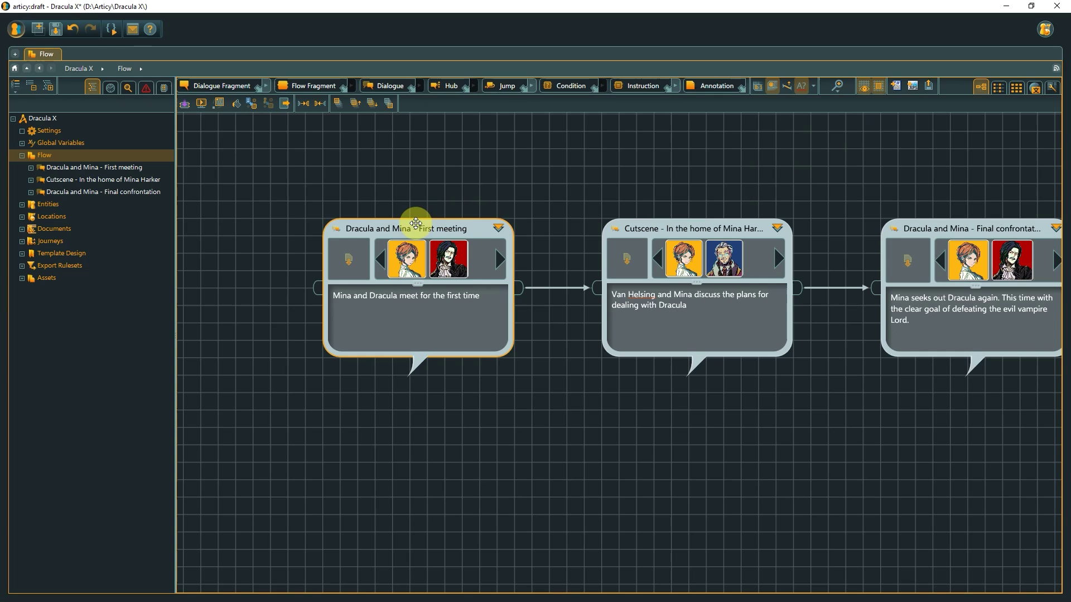
pyautogui.moveTo(282, 150); pyautogui.dragTo(859, 429)
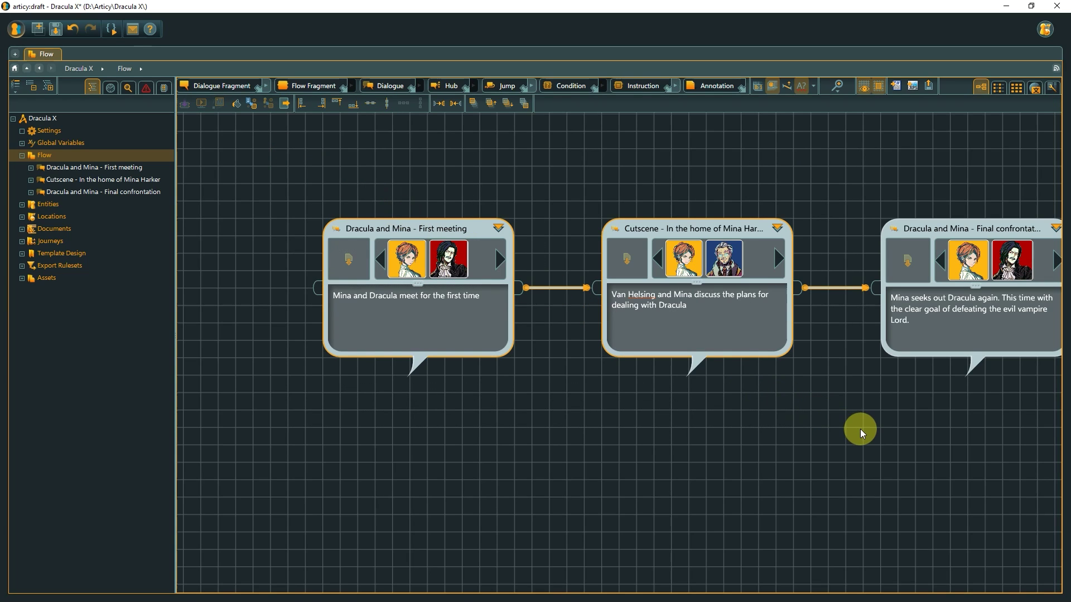
pyautogui.click(481, 156)
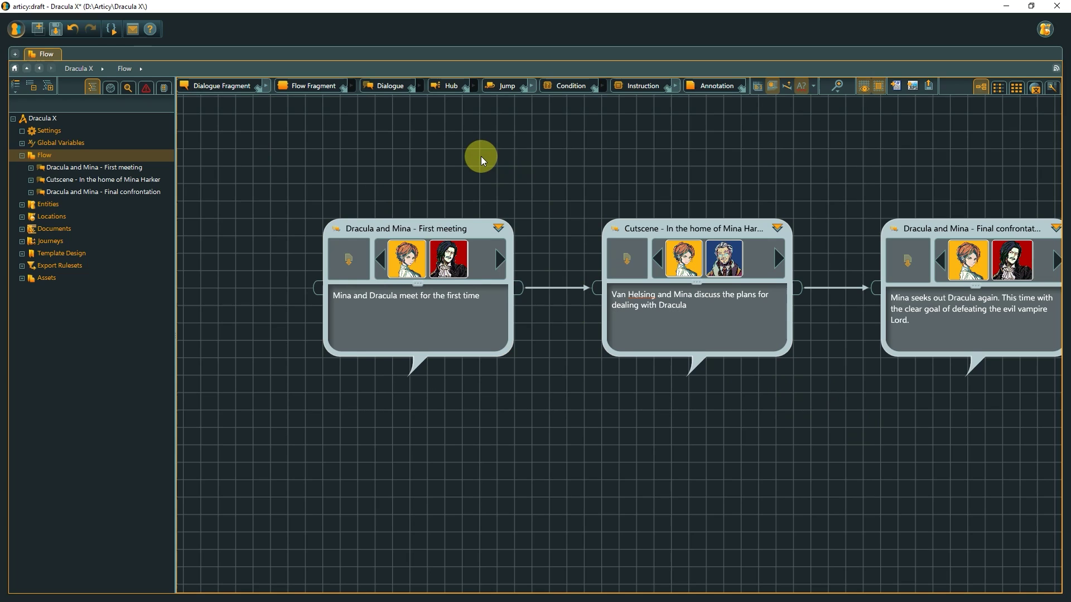
# Show the First meeting node's context menu, dismiss it, then show the empty canvas's context menu
pyautogui.rightClick(477, 226)
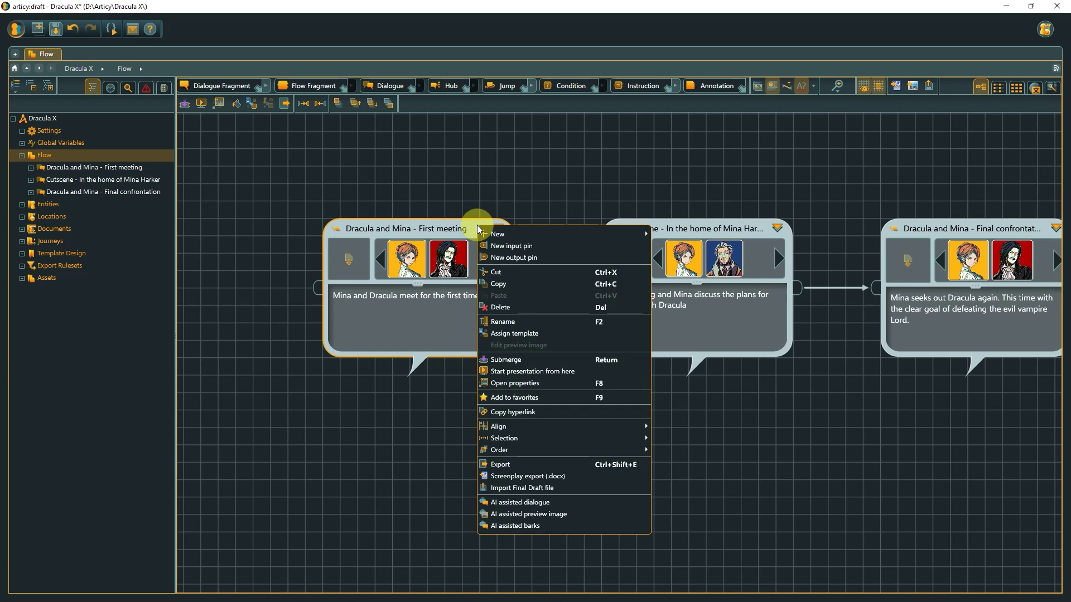
pyautogui.click(603, 163)
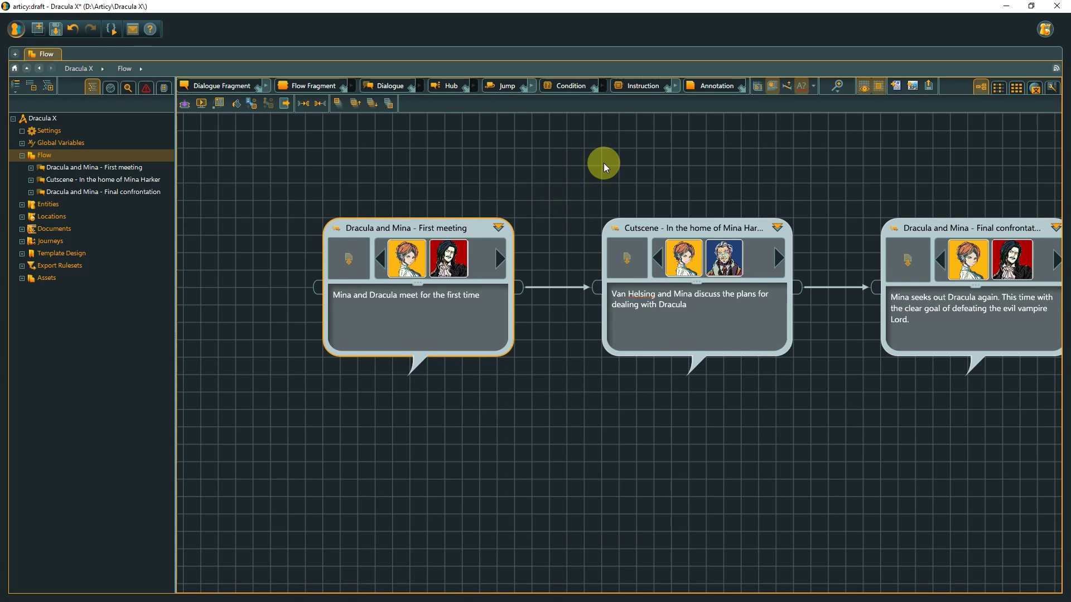
pyautogui.rightClick(603, 163)
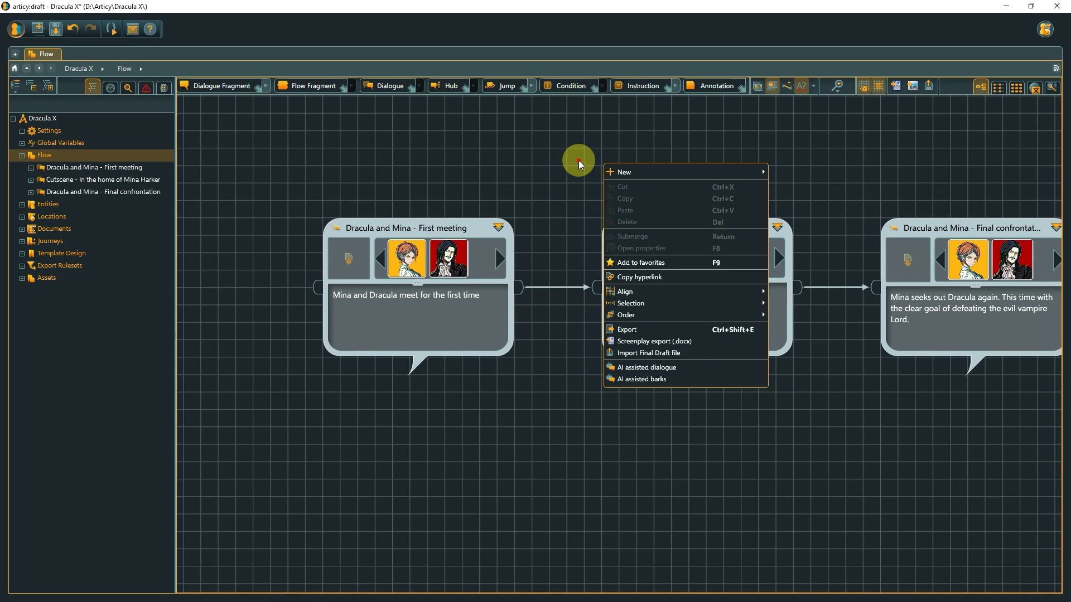
pyautogui.click(577, 160)
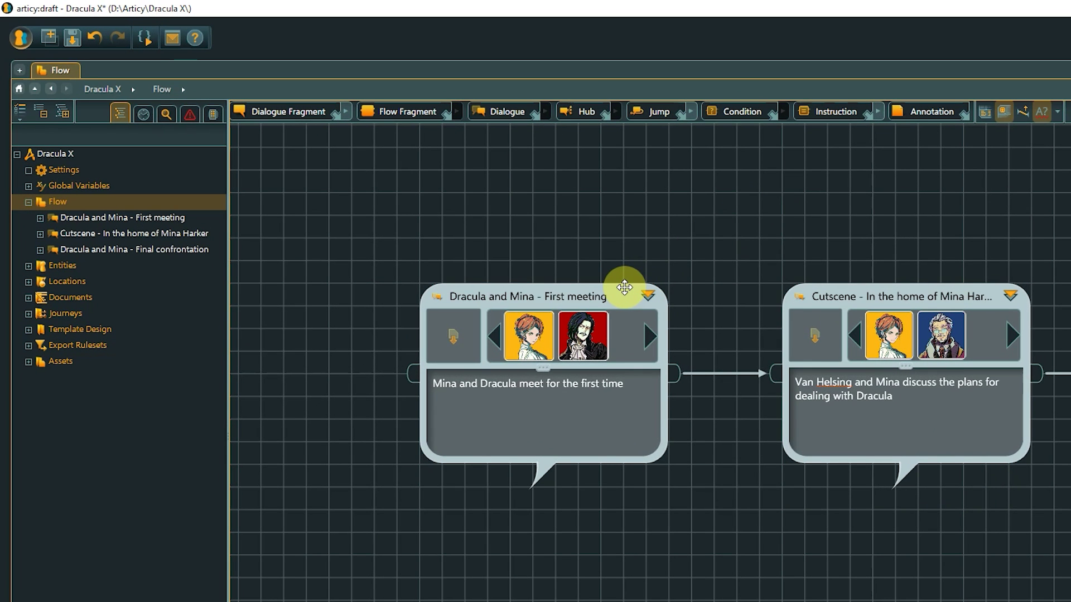
pyautogui.click(625, 287)
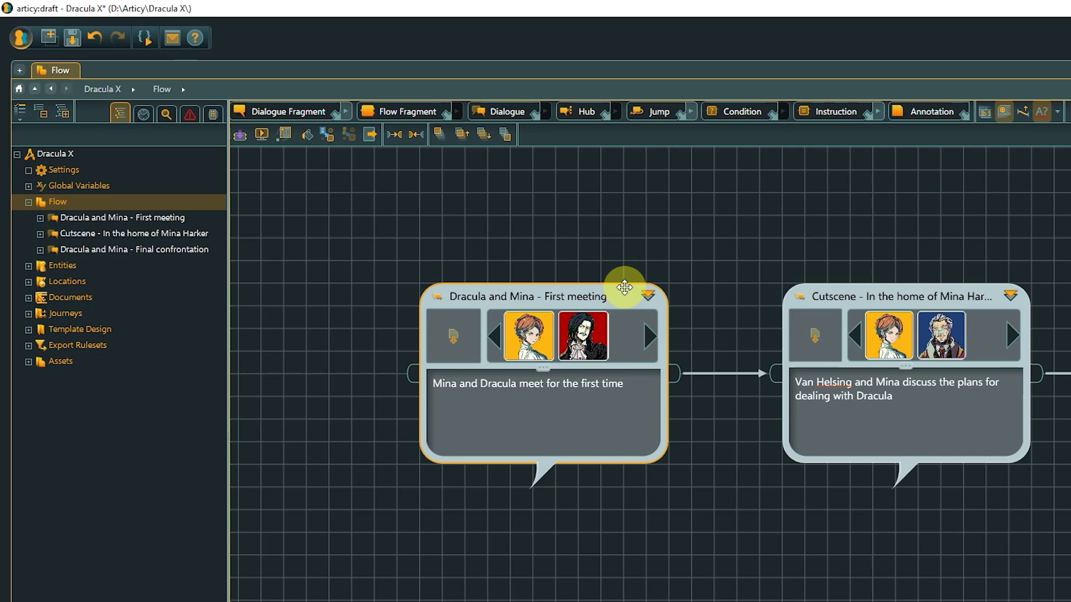
pyautogui.moveTo(625, 287)
pyautogui.mouseDown()
pyautogui.moveTo(567, 199)
pyautogui.moveTo(576, 261)
pyautogui.moveTo(633, 278)
pyautogui.mouseUp()
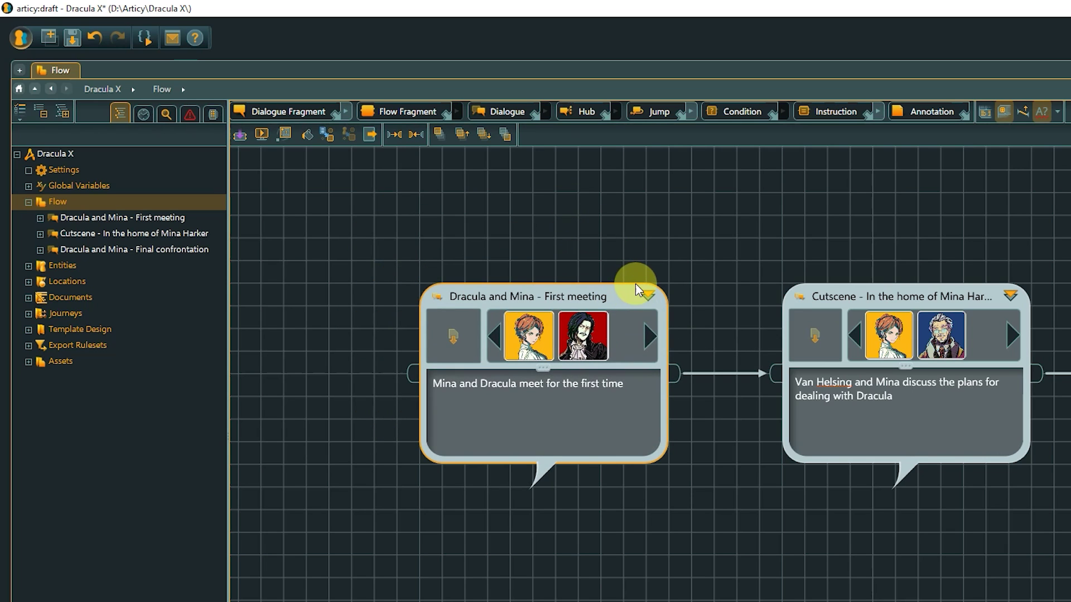
pyautogui.moveTo(524, 207); pyautogui.dragTo(908, 468)
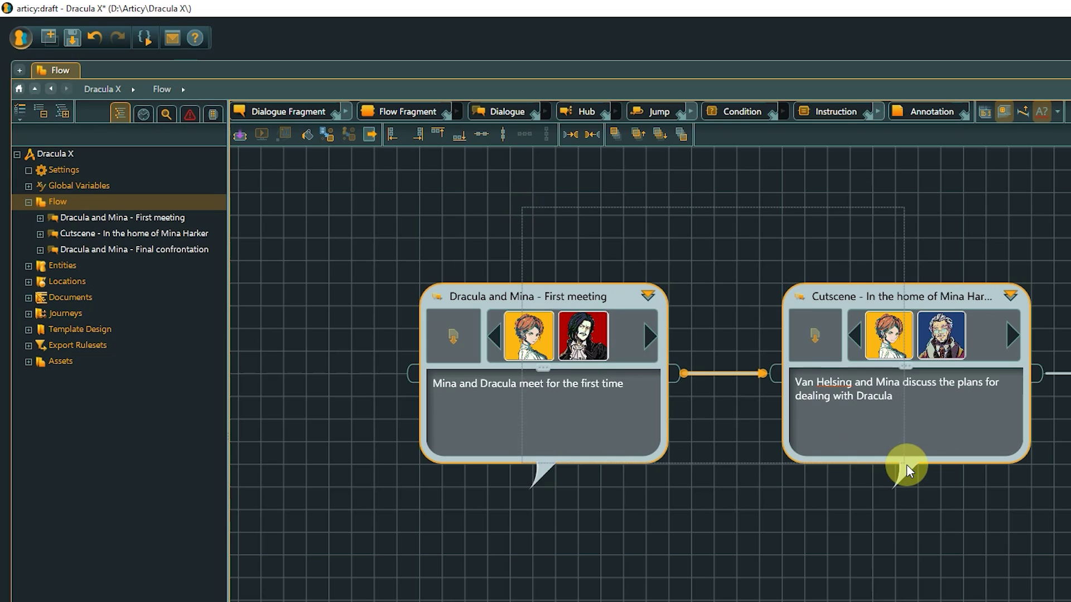
pyautogui.moveTo(626, 292)
pyautogui.mouseDown()
pyautogui.moveTo(618, 222)
pyautogui.moveTo(618, 290)
pyautogui.mouseUp()
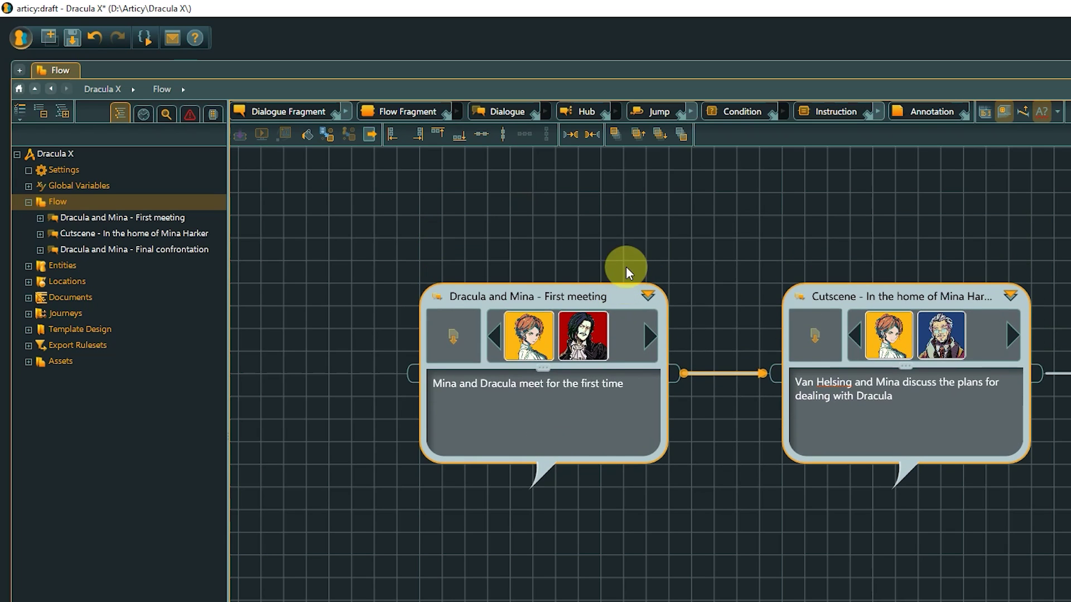
pyautogui.click(627, 243)
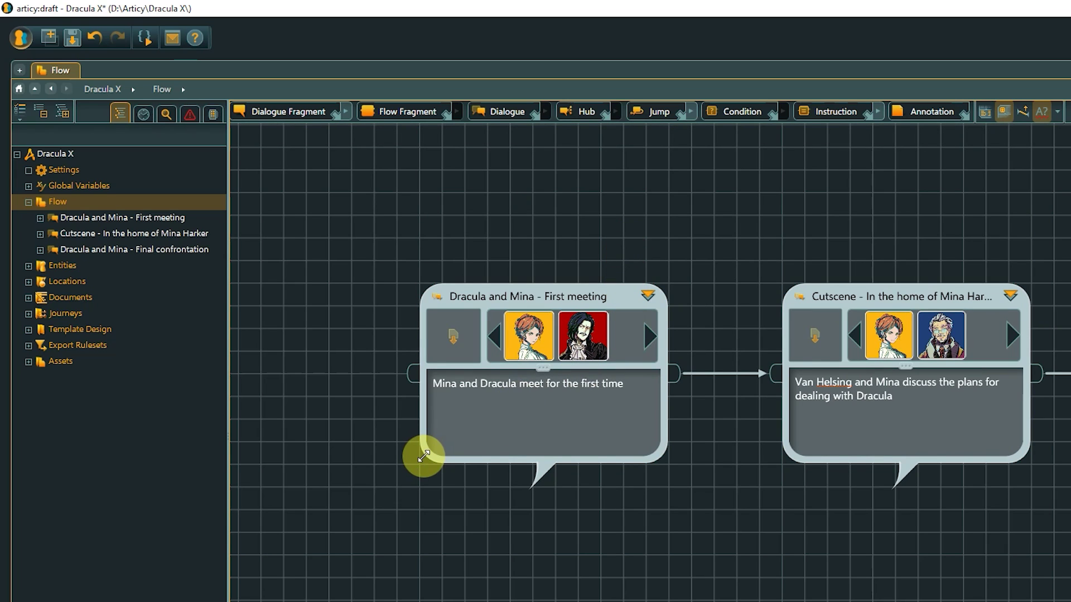
pyautogui.click(423, 457)
pyautogui.moveTo(424, 456)
pyautogui.mouseDown()
pyautogui.moveTo(318, 536)
pyautogui.moveTo(413, 466)
pyautogui.mouseUp()
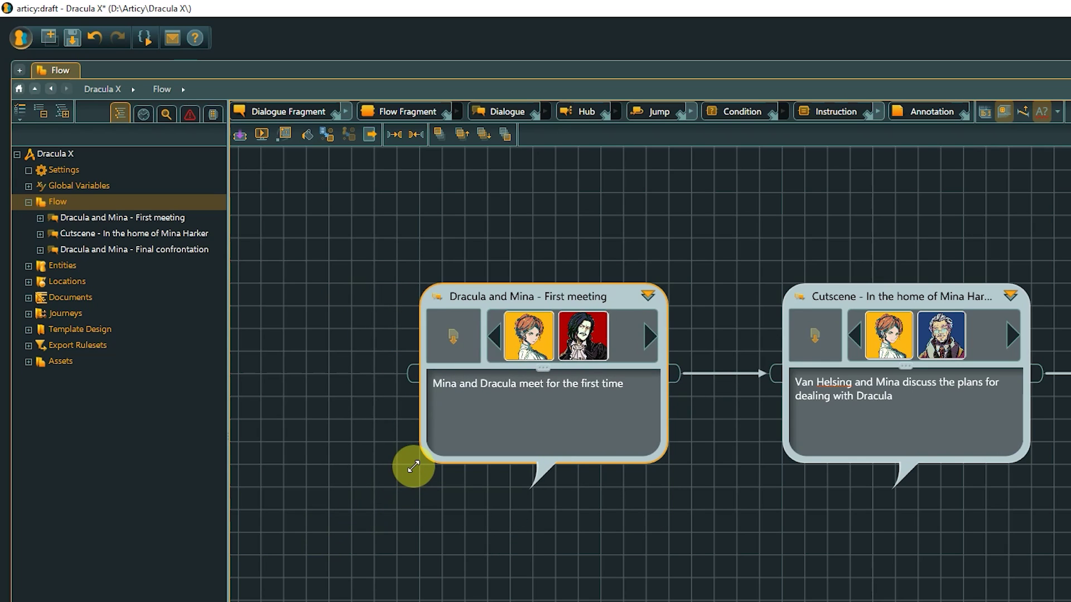
pyautogui.click(513, 232)
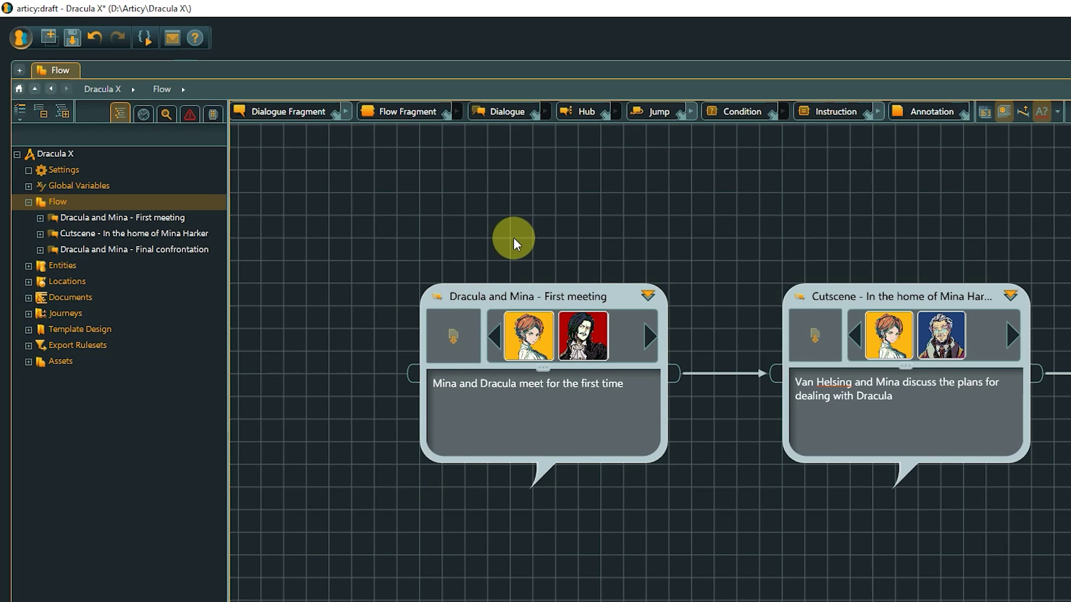
# Select all three story nodes and align them horizontally so connections run straight
pyautogui.click(514, 283)
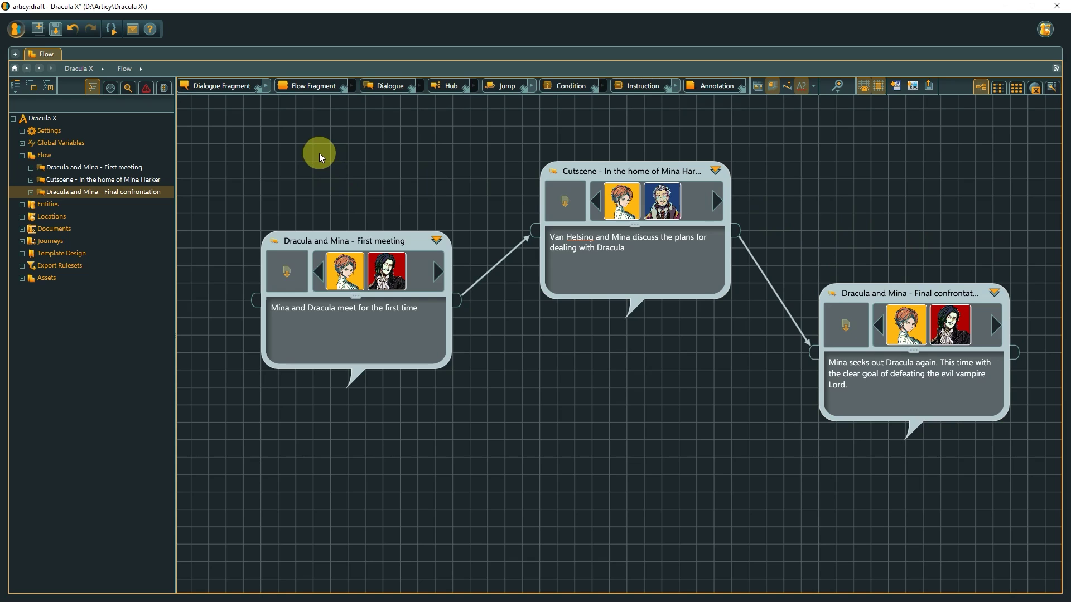
pyautogui.moveTo(319, 152); pyautogui.dragTo(884, 396)
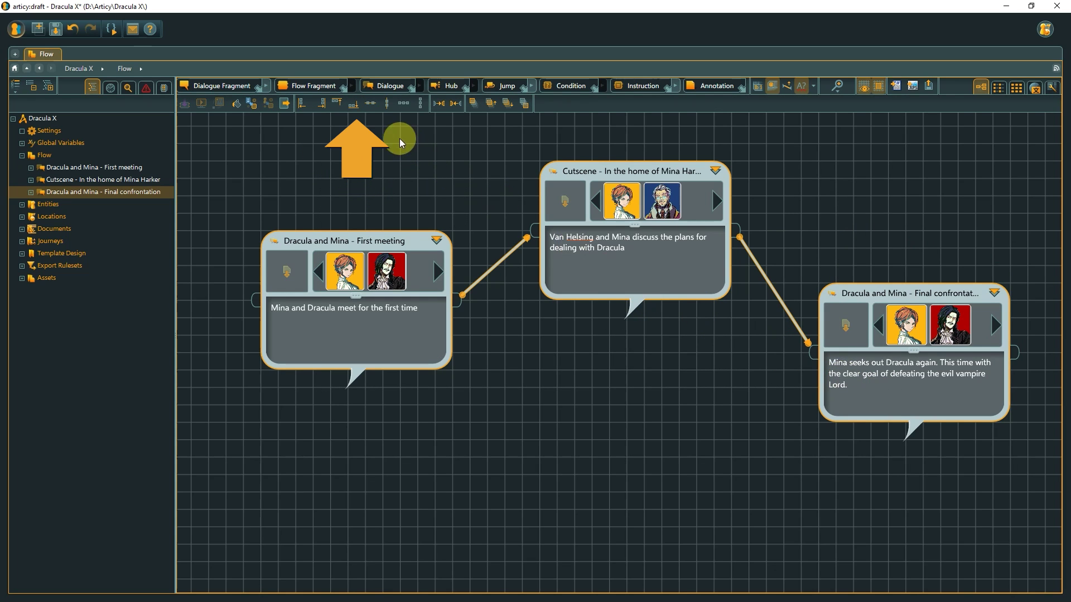
pyautogui.click(372, 105)
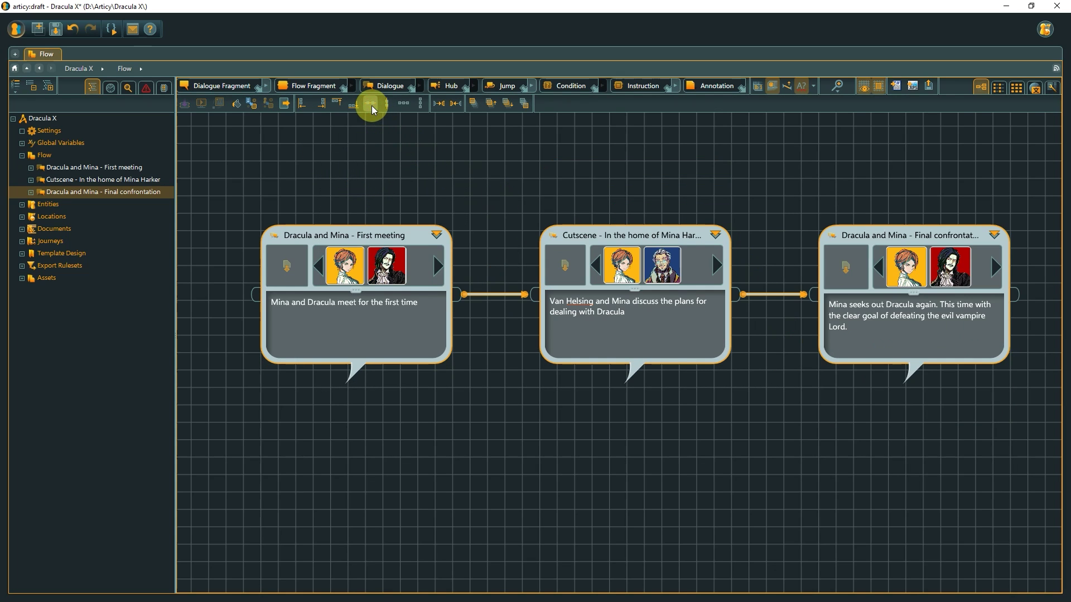
pyautogui.click(372, 142)
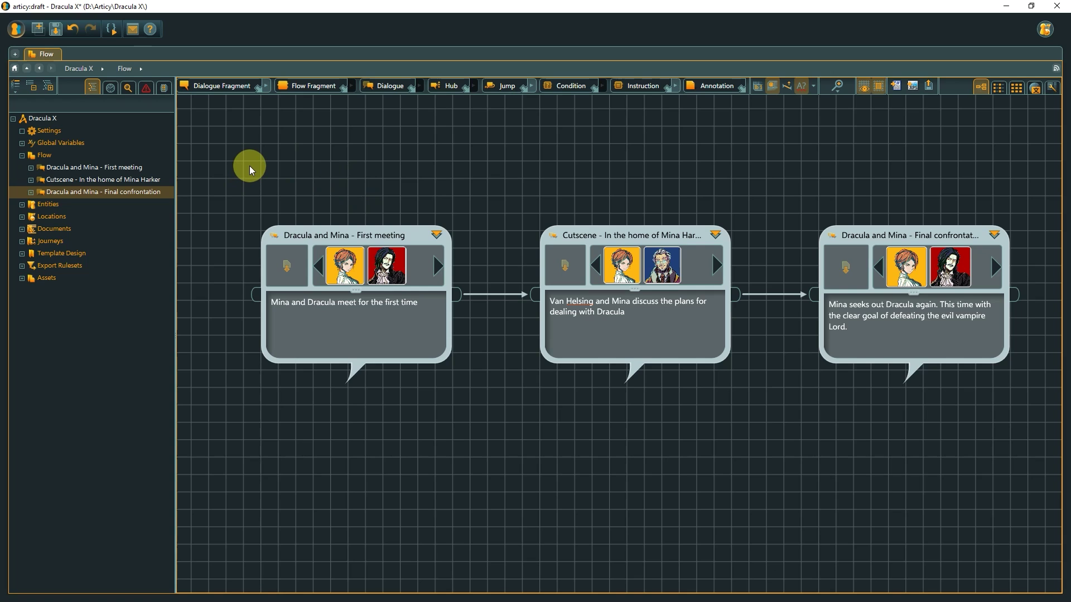
pyautogui.click(288, 229)
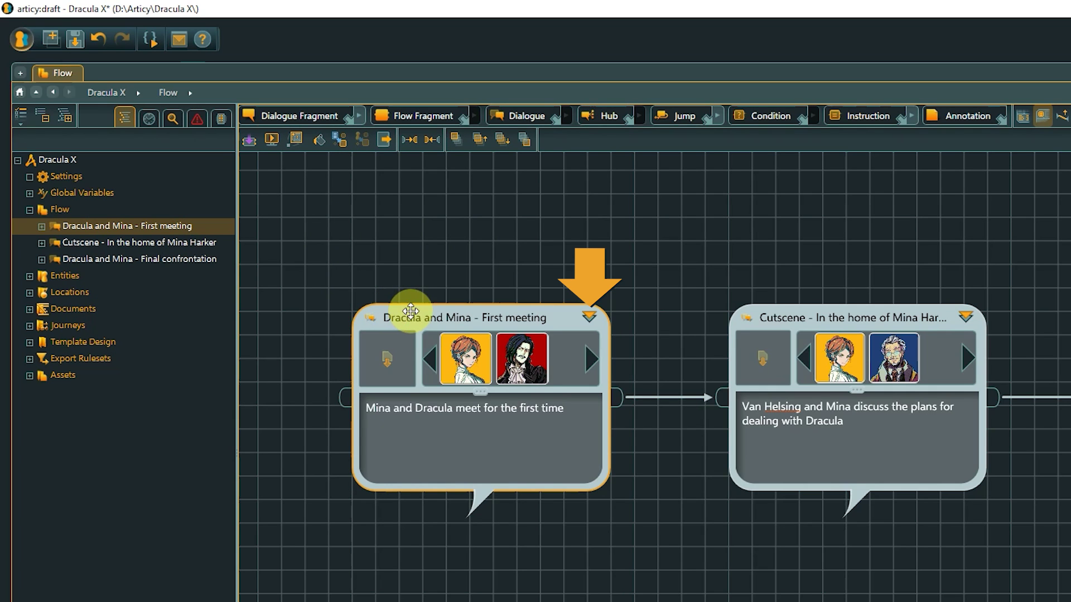
# Submerge into First meeting and pan around its Count Dracula and Mina Harker dialogue
pyautogui.click(590, 316)
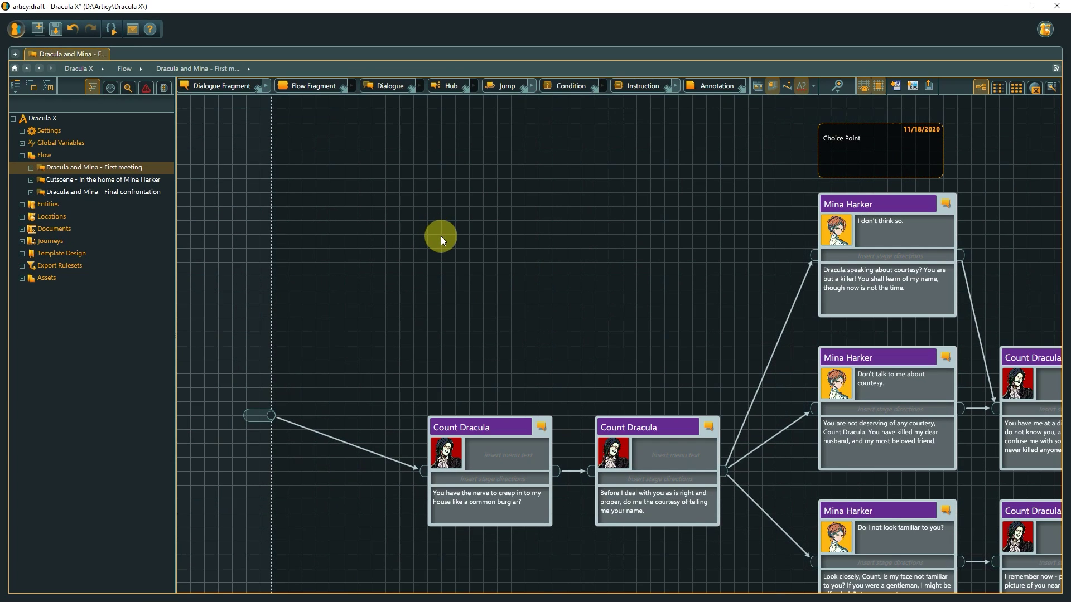
pyautogui.moveTo(666, 355); pyautogui.dragTo(259, 260)
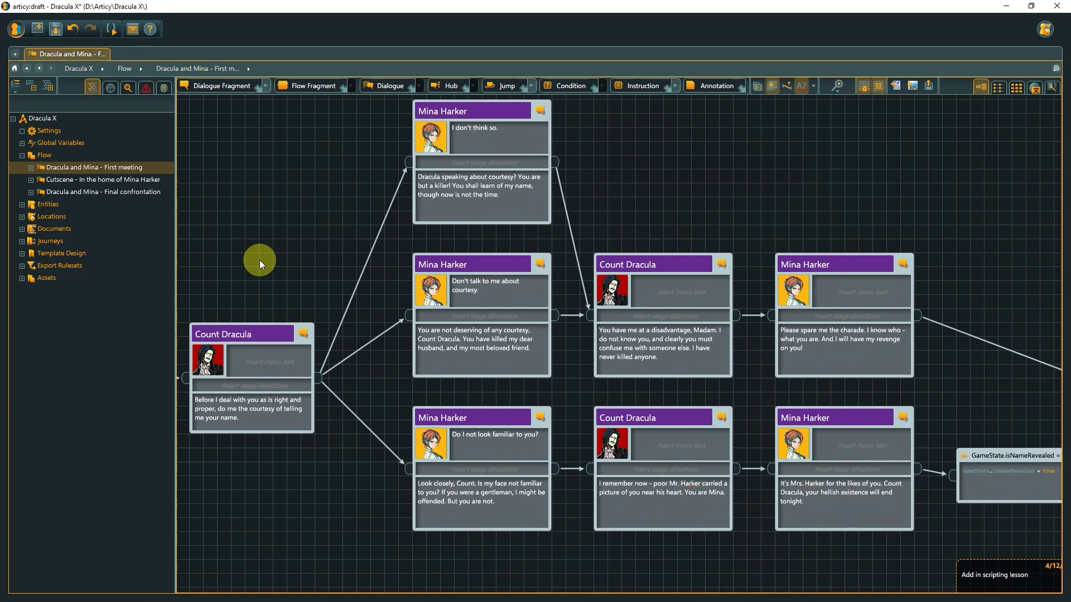
pyautogui.scroll(-1, 259, 260)
pyautogui.scroll(-3, 259, 260)
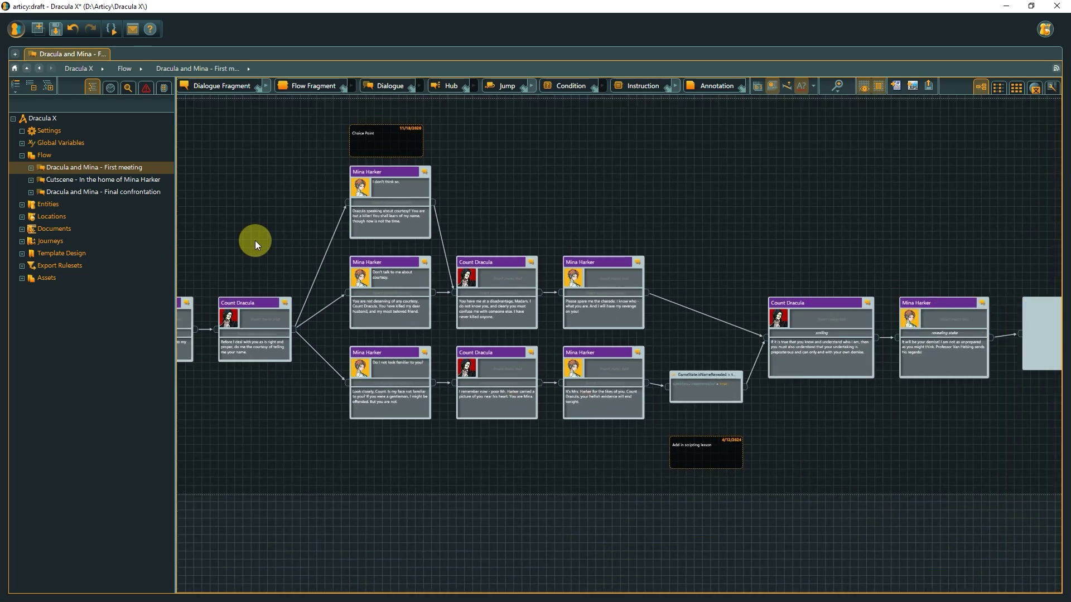
pyautogui.moveTo(246, 217); pyautogui.dragTo(398, 273)
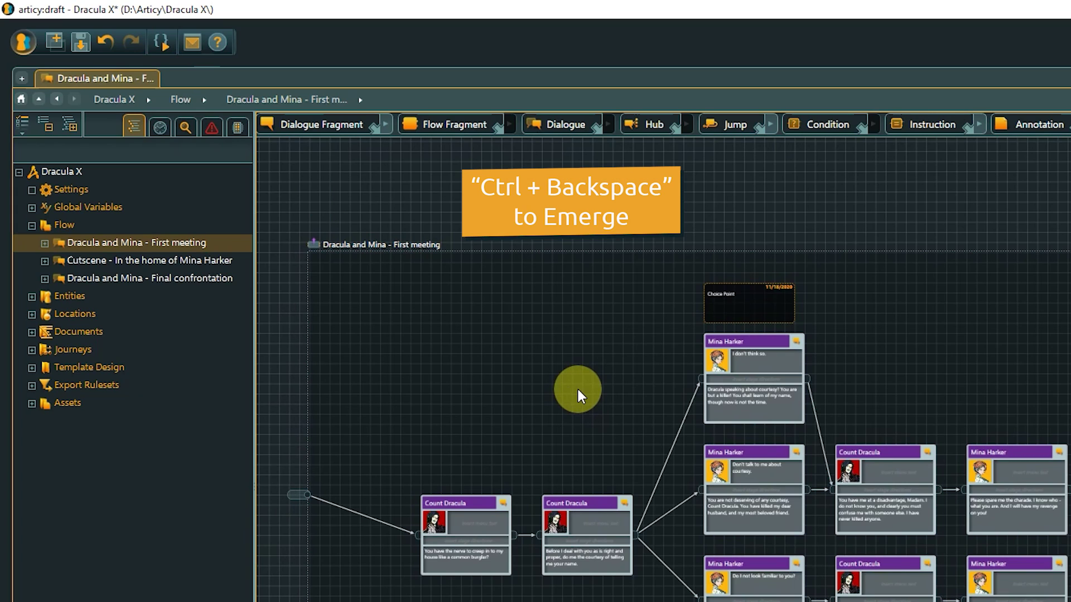
# Emerge to the top-level Flow, expand First meeting in the Navigator, and jump to Count Dracula's opening line
pyautogui.click(313, 246)
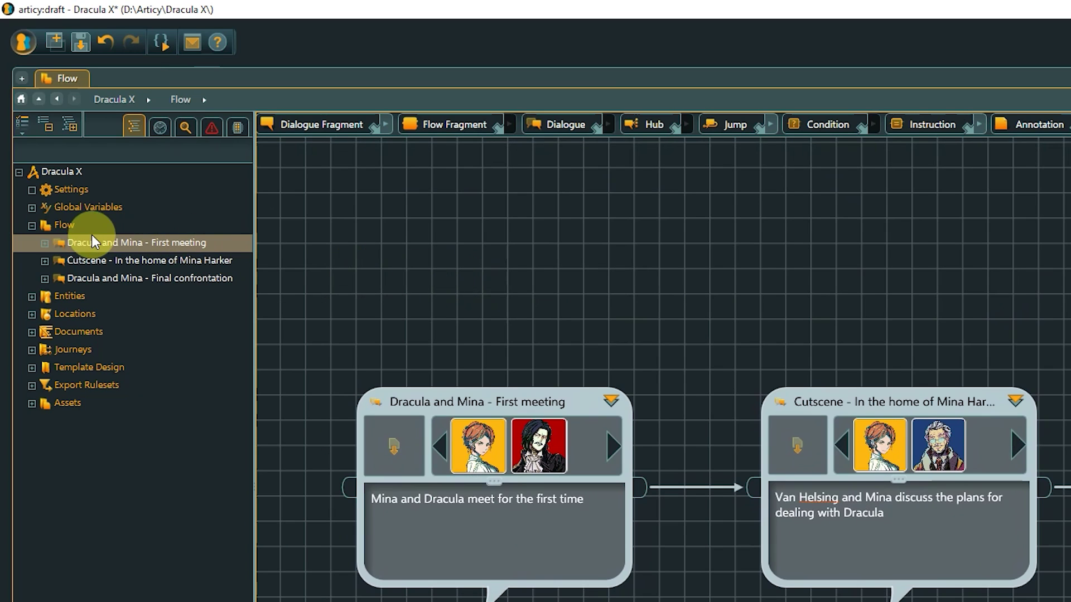
pyautogui.click(45, 243)
pyautogui.doubleClick(79, 259)
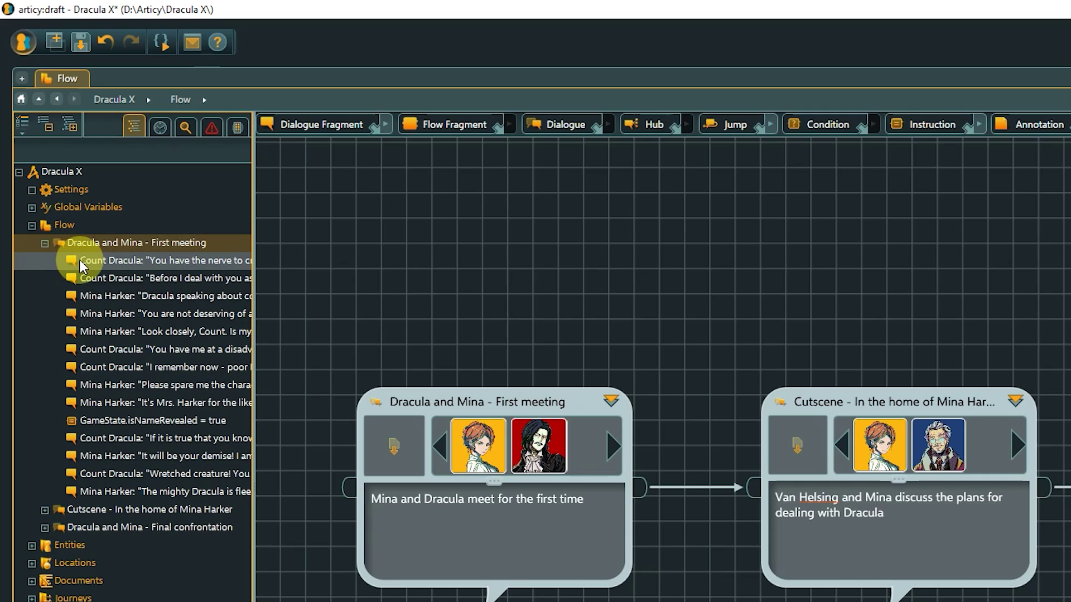